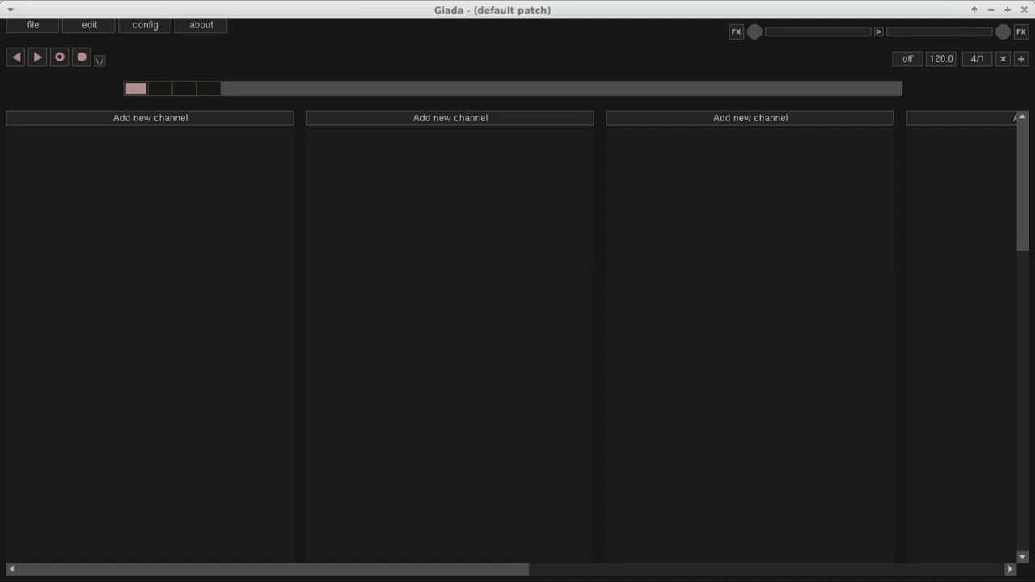
Set Giada's audio input device to PulseAudio in the configuration settings
click(144, 28)
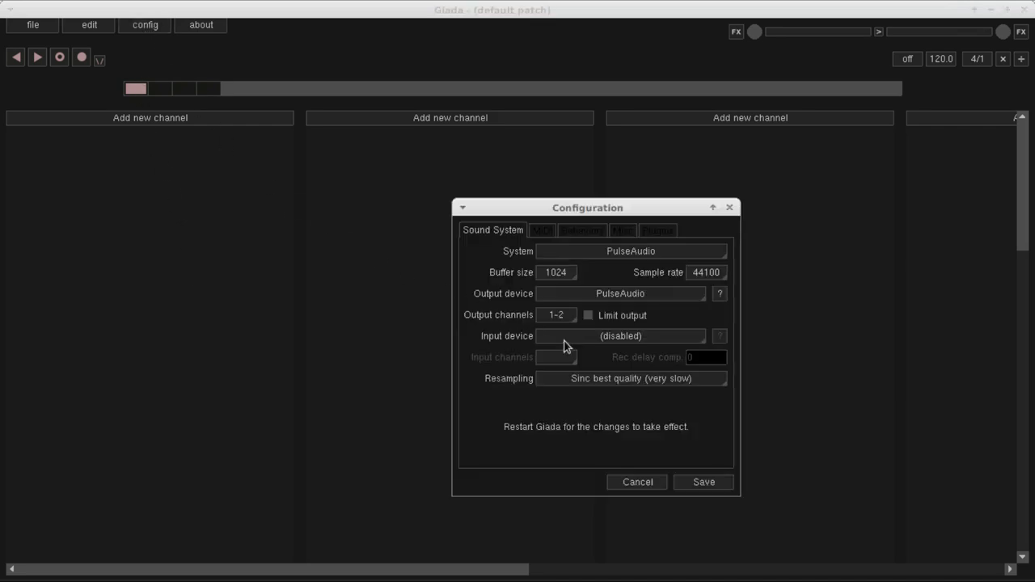
click(565, 343)
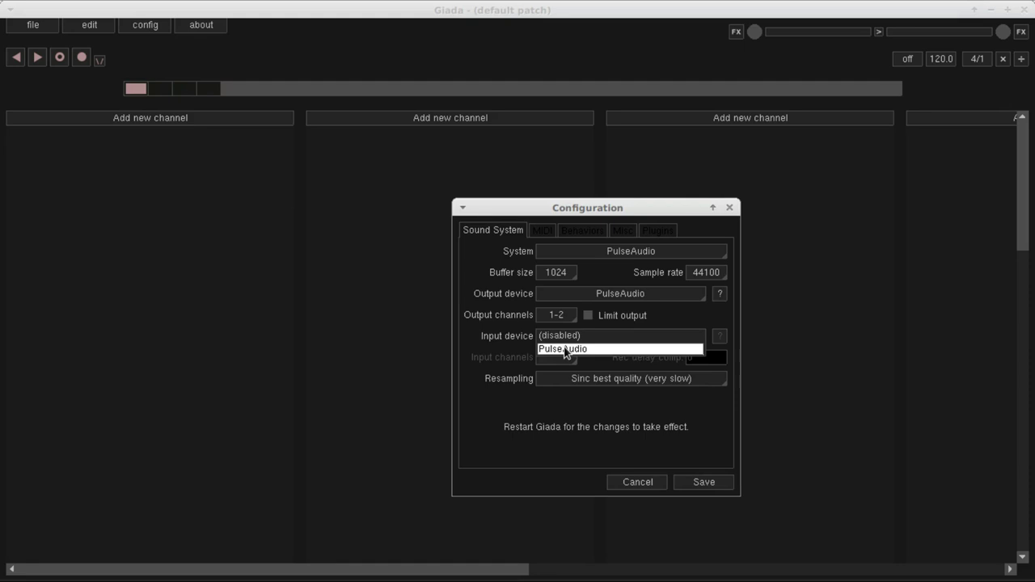
click(565, 350)
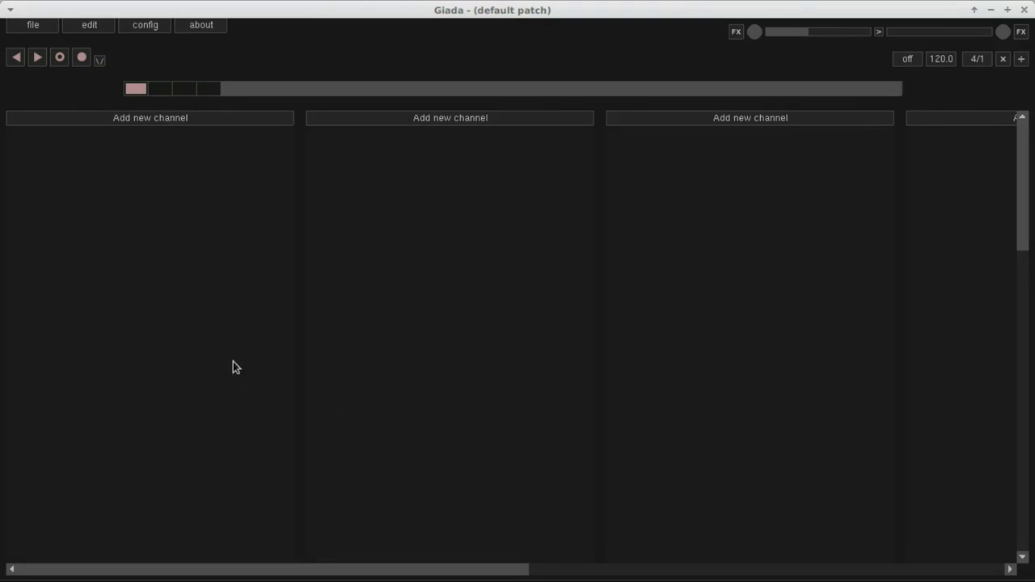
Add four empty sample channels to the first column
click(134, 123)
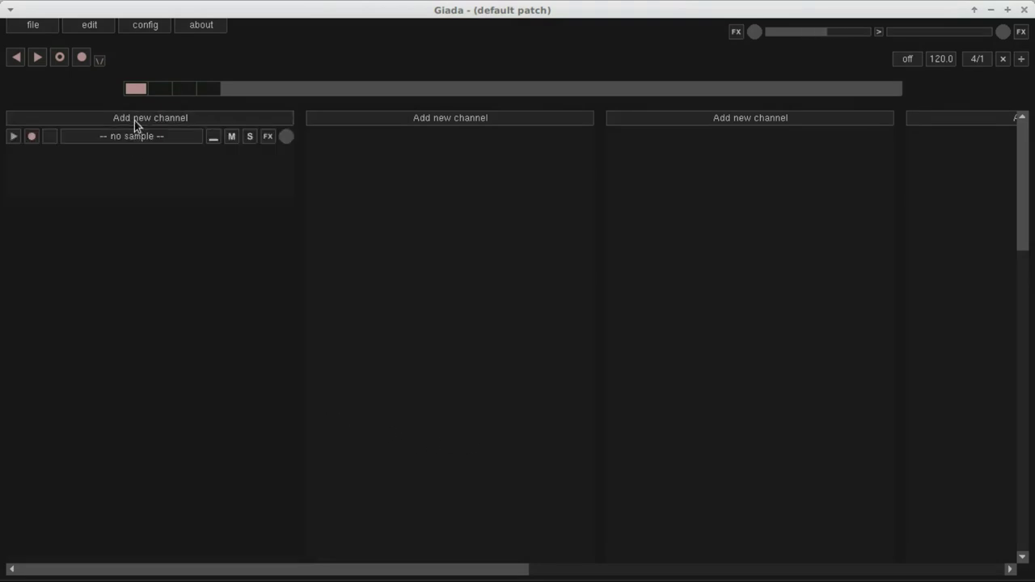
click(134, 121)
click(136, 120)
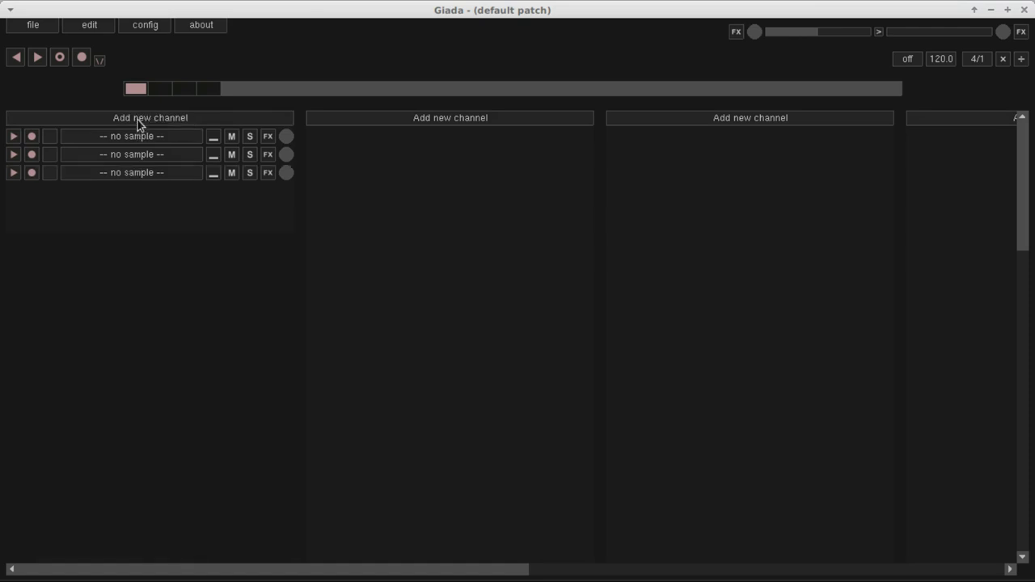
click(137, 119)
click(142, 127)
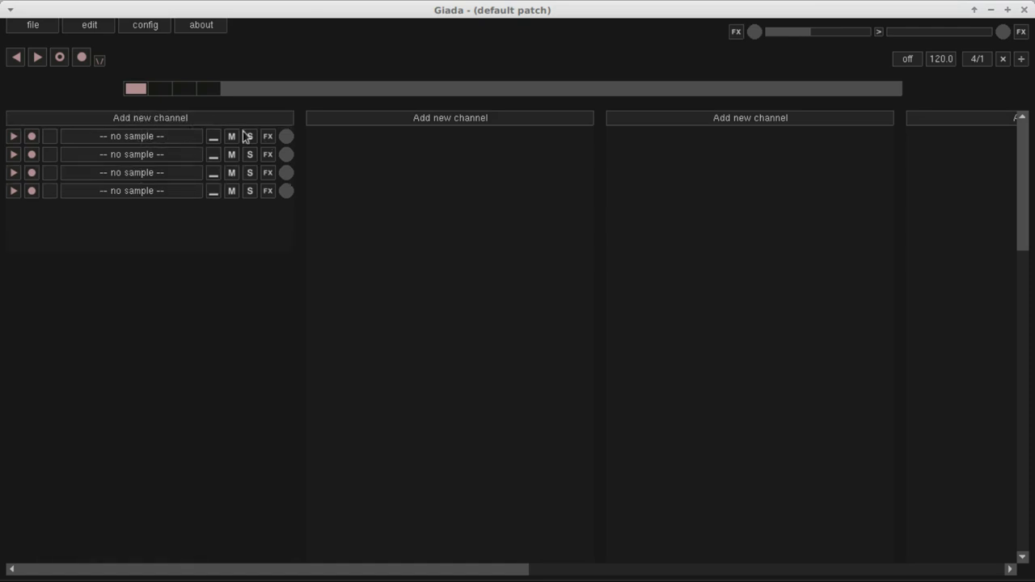
Set all four channels' playback mode to Loop basic
click(215, 137)
click(224, 151)
click(214, 155)
click(214, 173)
click(213, 191)
Dismiss the no-armed-channels warning and arm channel 1 for input recording
click(85, 62)
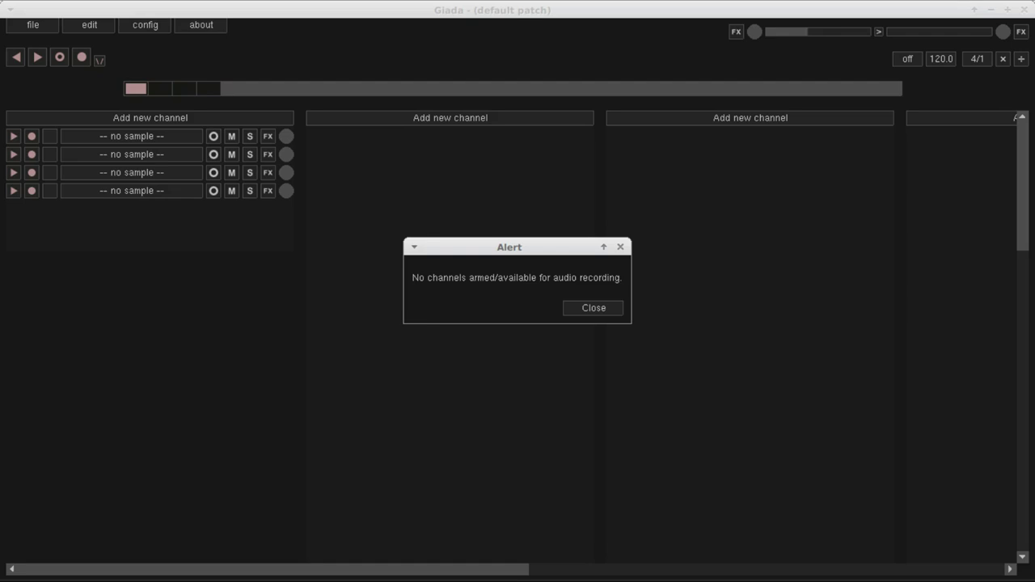
click(569, 307)
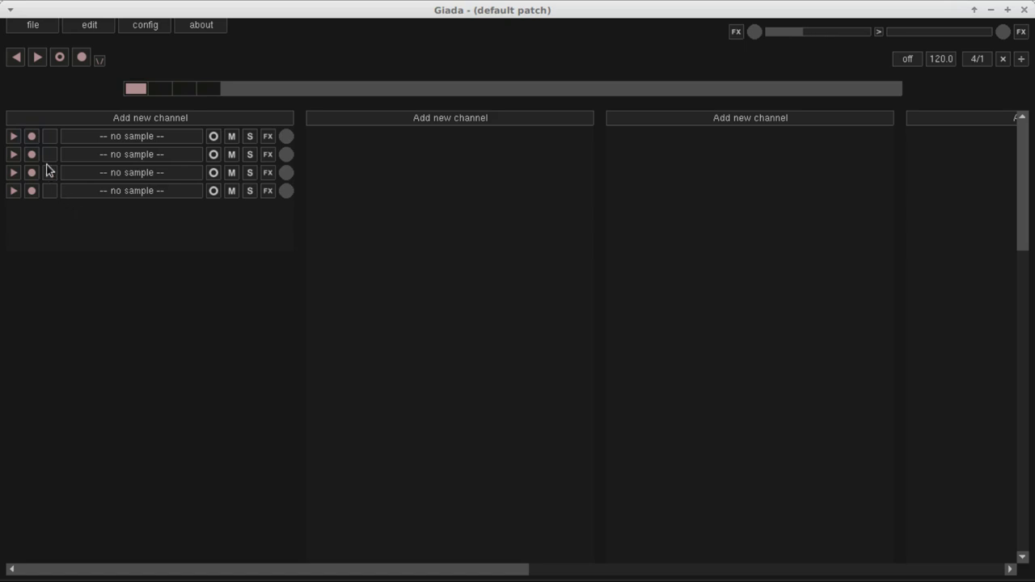
click(32, 137)
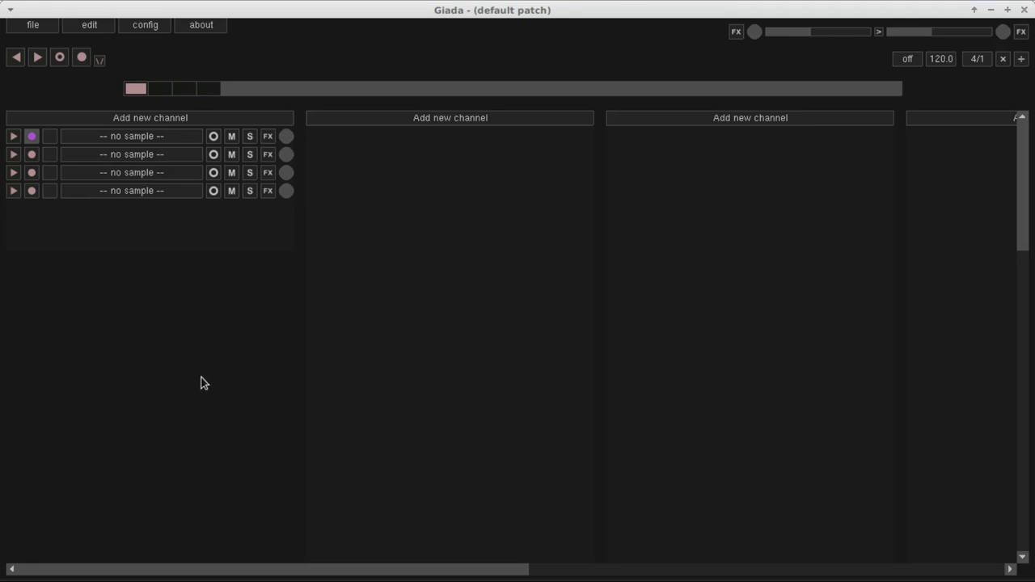
Record a live take into channel 1 with the metronome on, leaving TAKE-0 looping
click(84, 59)
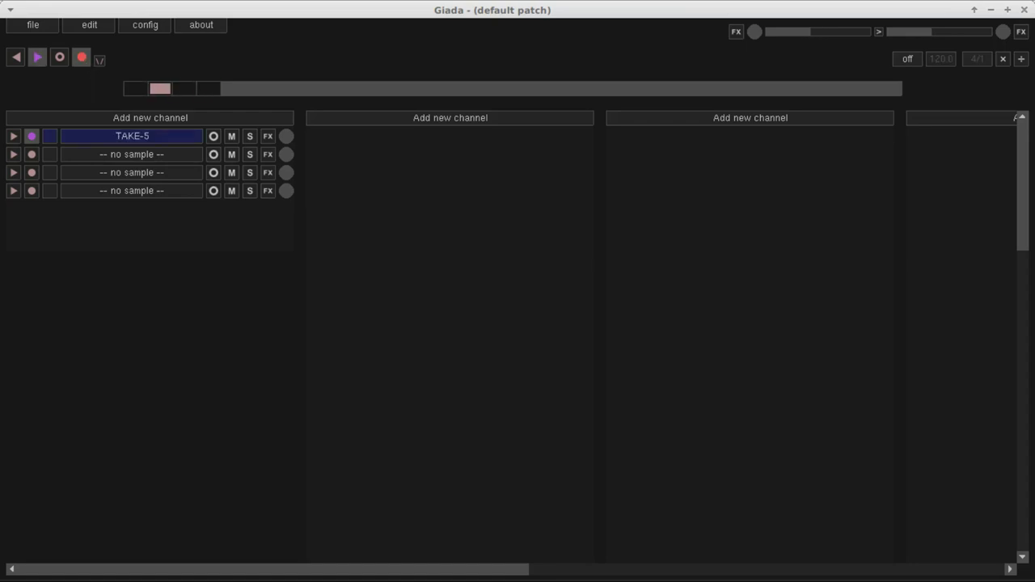
click(99, 60)
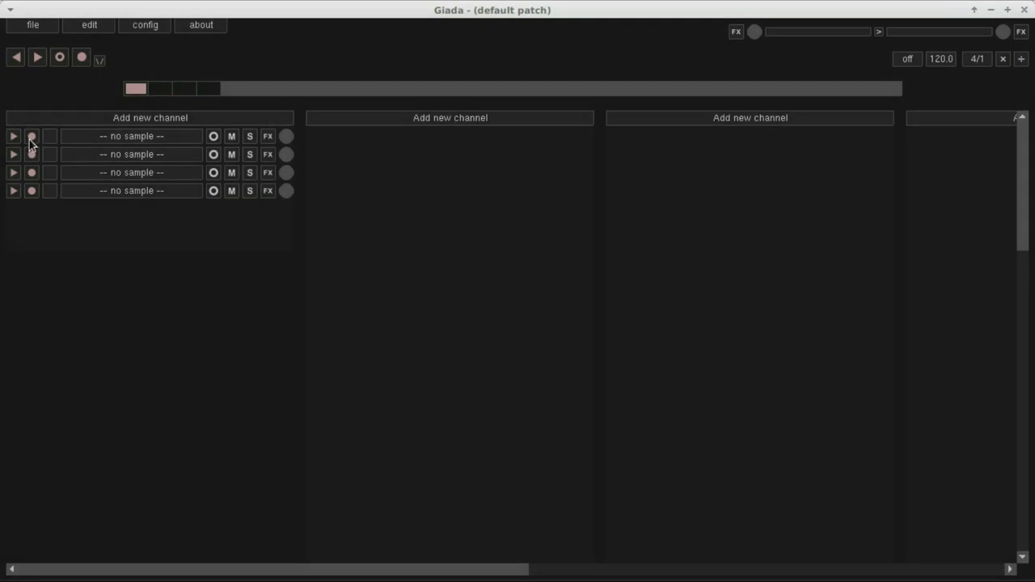
click(31, 137)
click(80, 60)
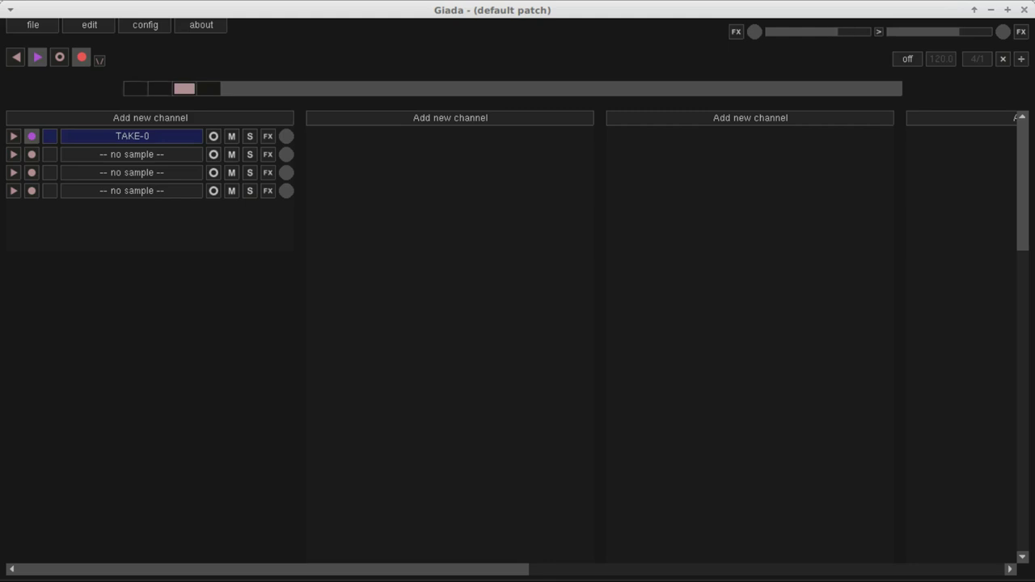
click(80, 62)
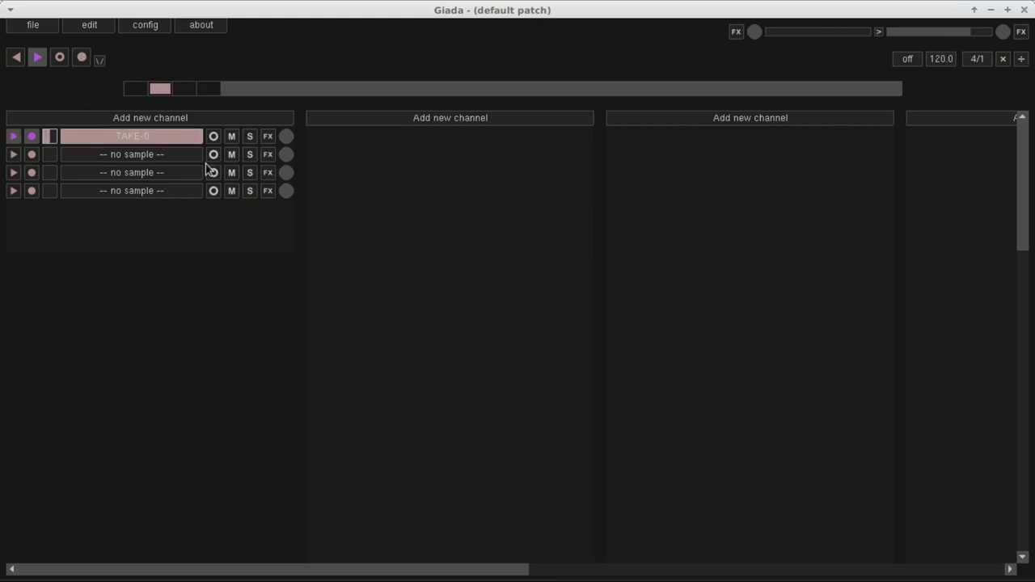
Add the mdaDubDelay plugin to channel 1's effects
click(268, 136)
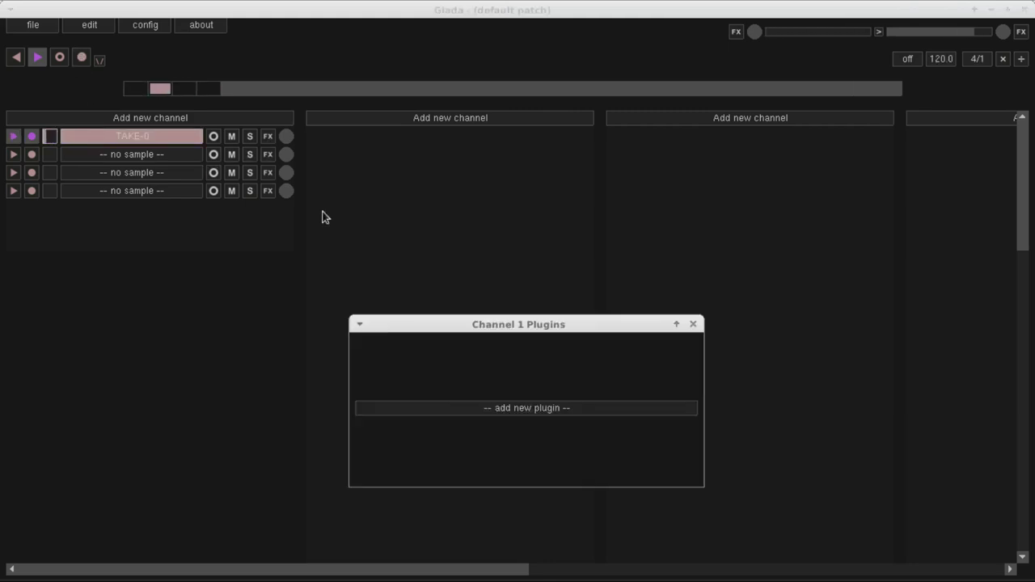
click(461, 407)
click(182, 301)
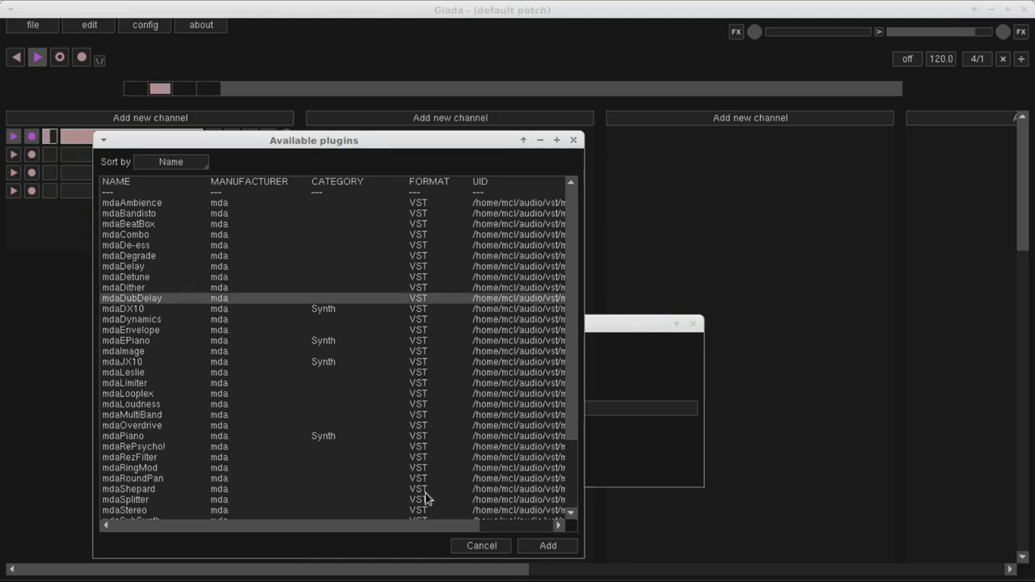
click(546, 546)
Set the DubDelay to 448 ms delay, 83 feedback and -3 feedback tone
click(435, 345)
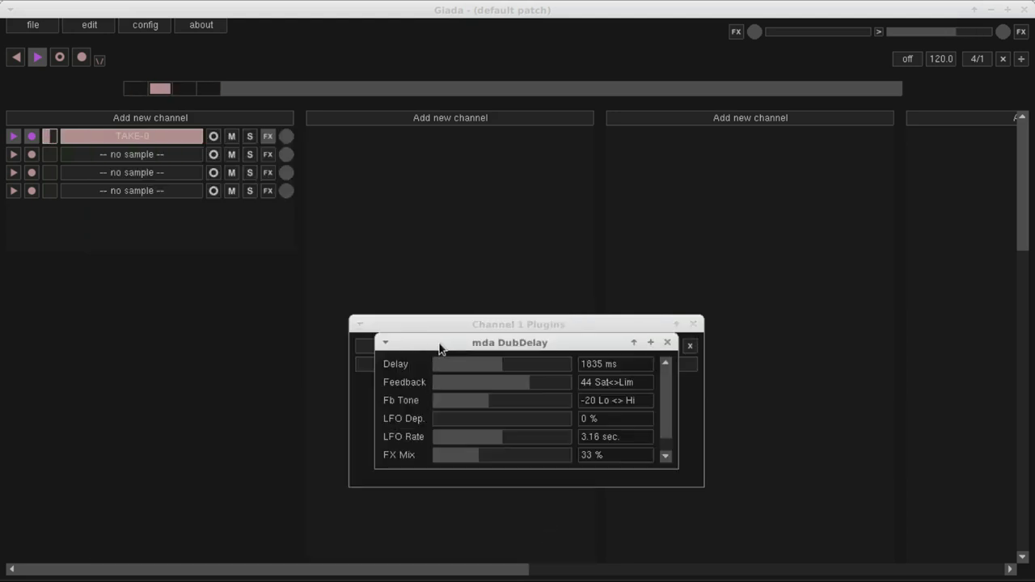
click(465, 363)
scroll(464, 370, up, 1)
scroll(465, 369, up, 2)
drag(534, 383, 553, 387)
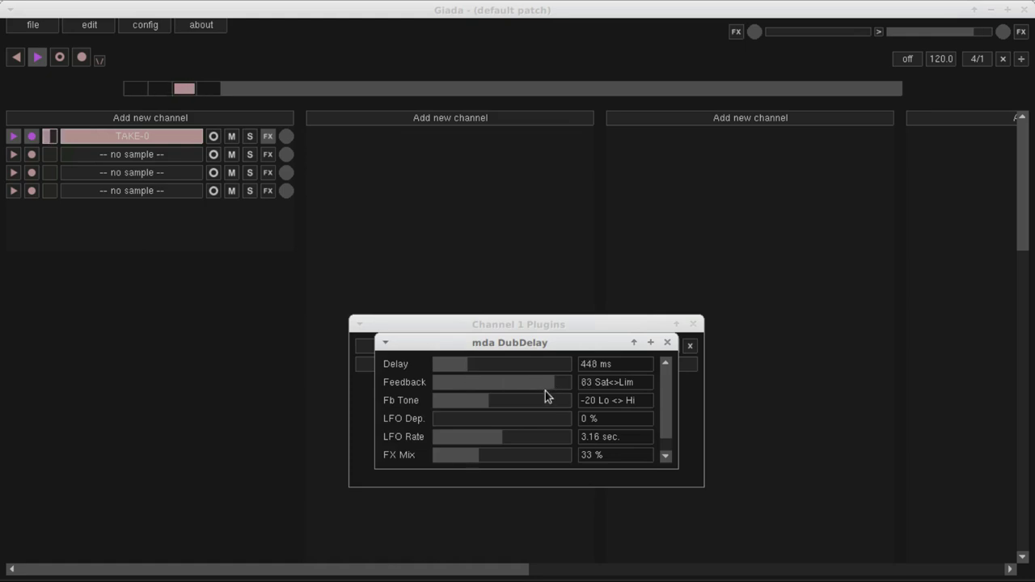
click(499, 399)
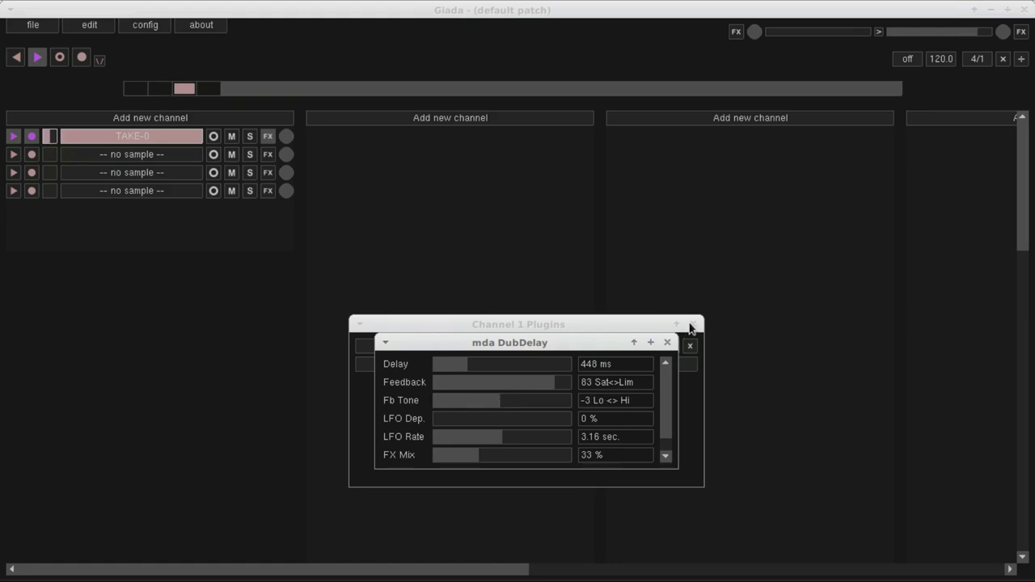
click(668, 343)
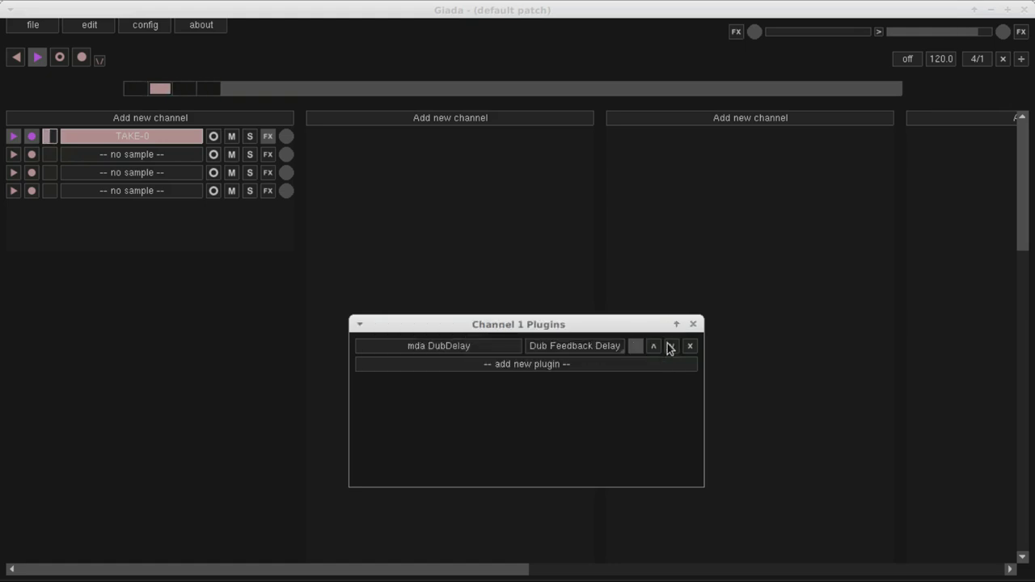
Move recording arm from channel 1 to channel 2 and record TAKE-1 there
click(693, 325)
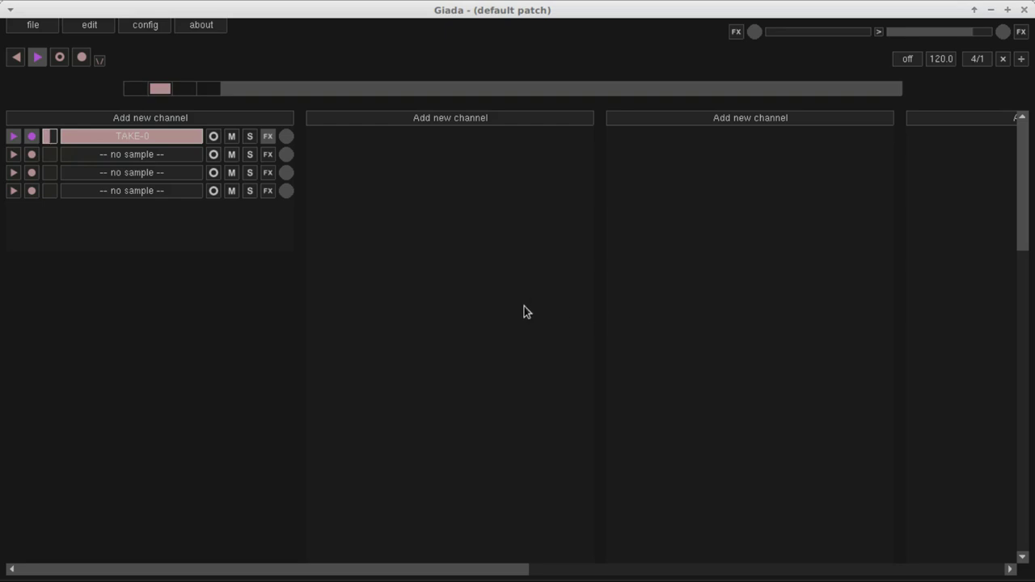
click(33, 137)
click(31, 155)
click(81, 57)
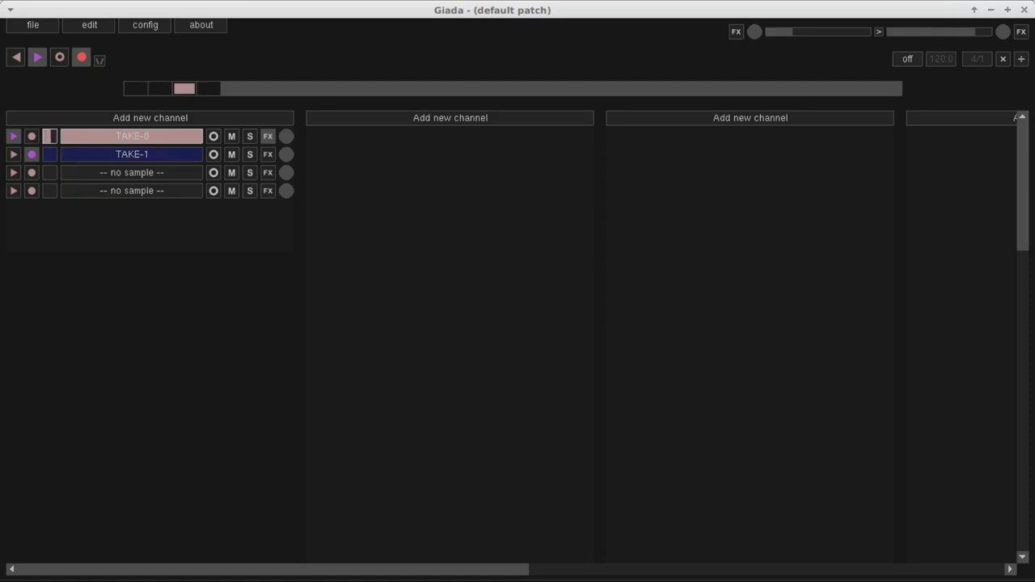
click(81, 56)
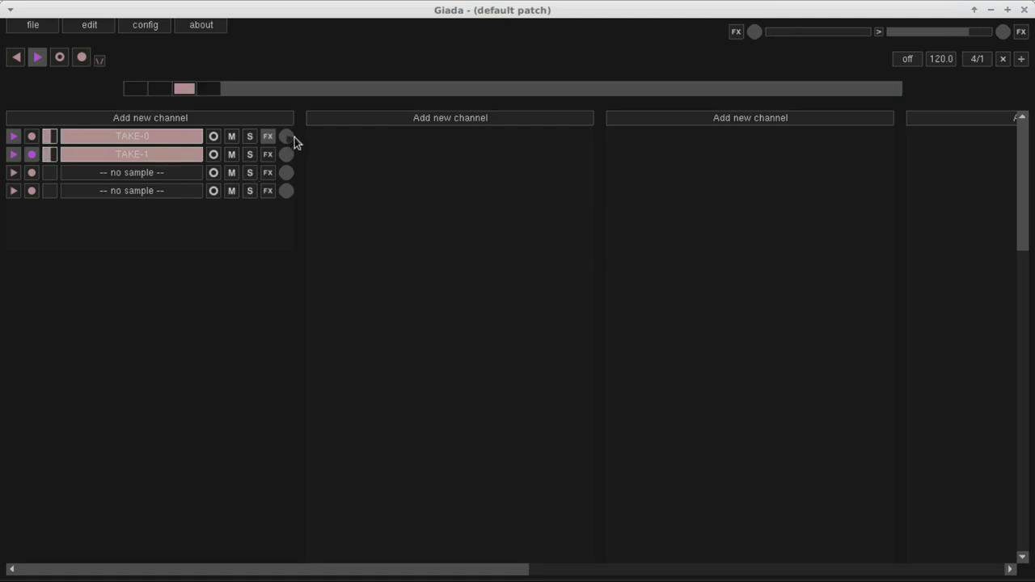
Pick mdaDubDelay from the plugin list for channel 2
click(269, 156)
click(437, 409)
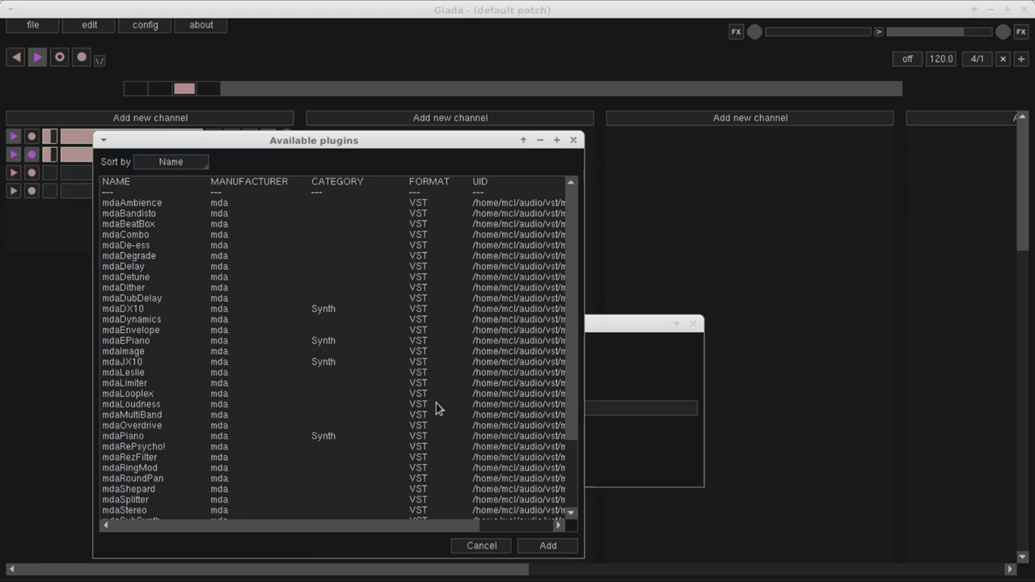
click(191, 298)
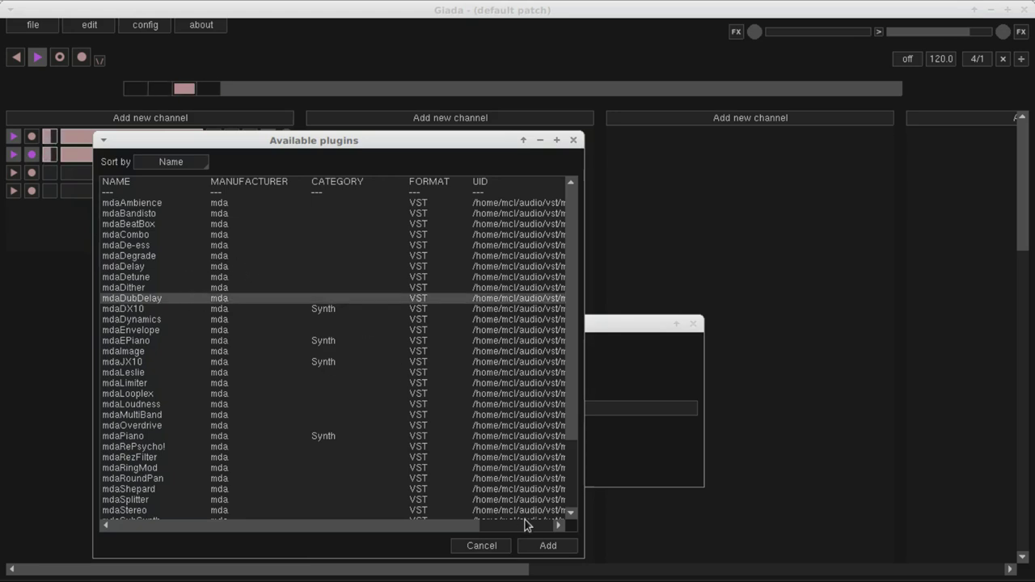
Add DubDelay to channel 2 with about 429 ms delay and -49 feedback
click(544, 546)
click(423, 348)
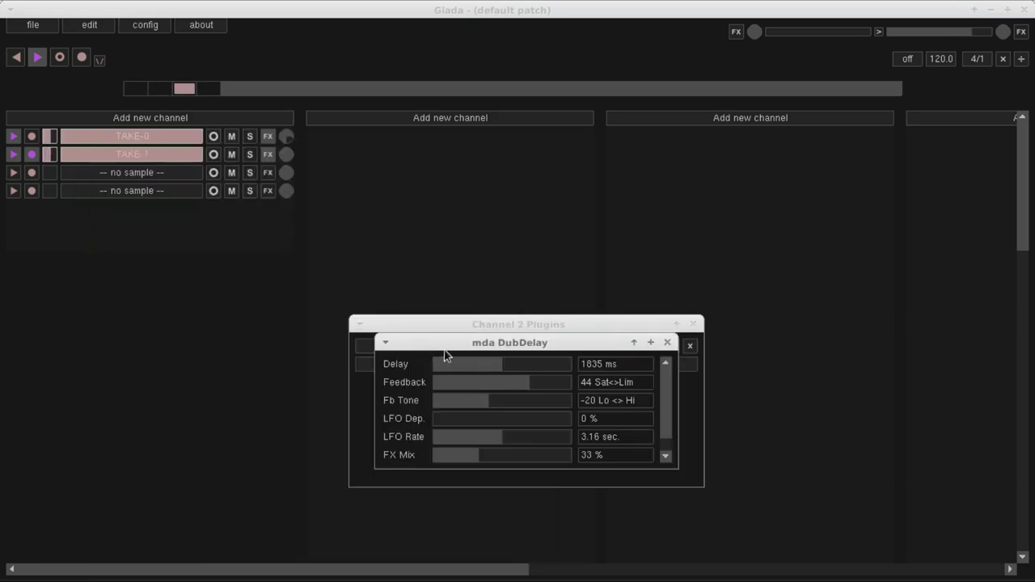
drag(482, 363, 472, 366)
drag(518, 386, 470, 384)
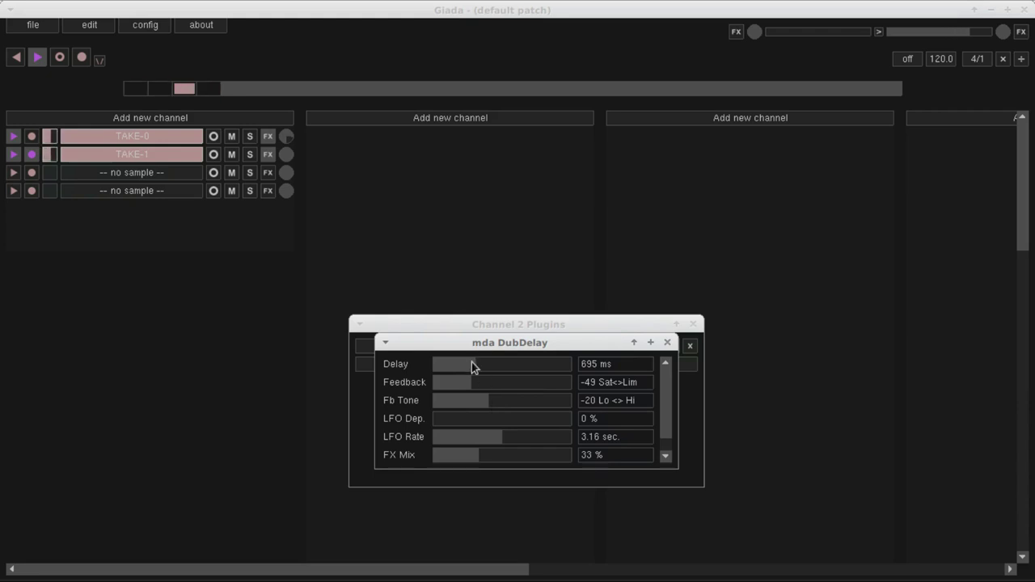
drag(470, 360, 462, 364)
click(666, 343)
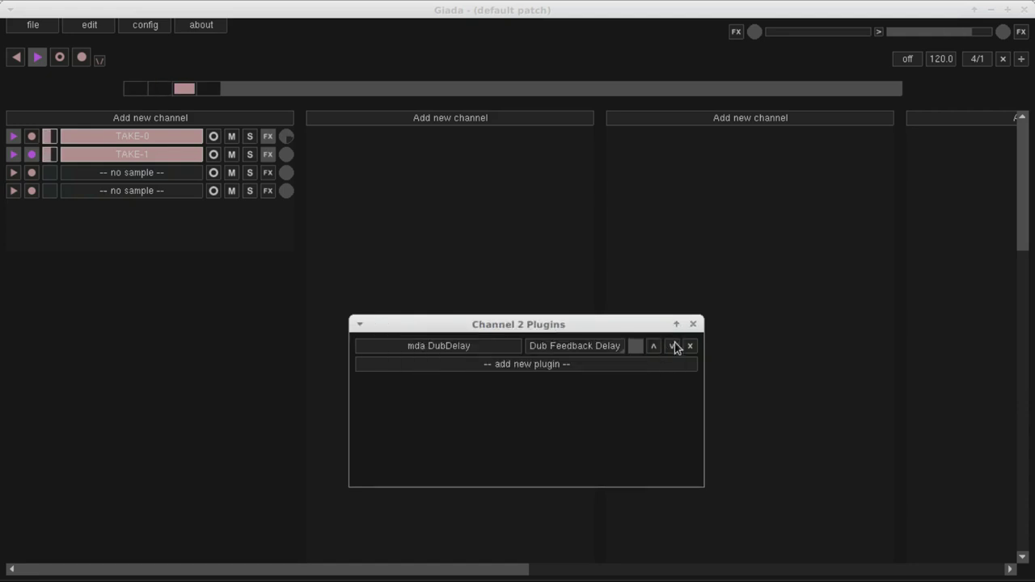
click(693, 325)
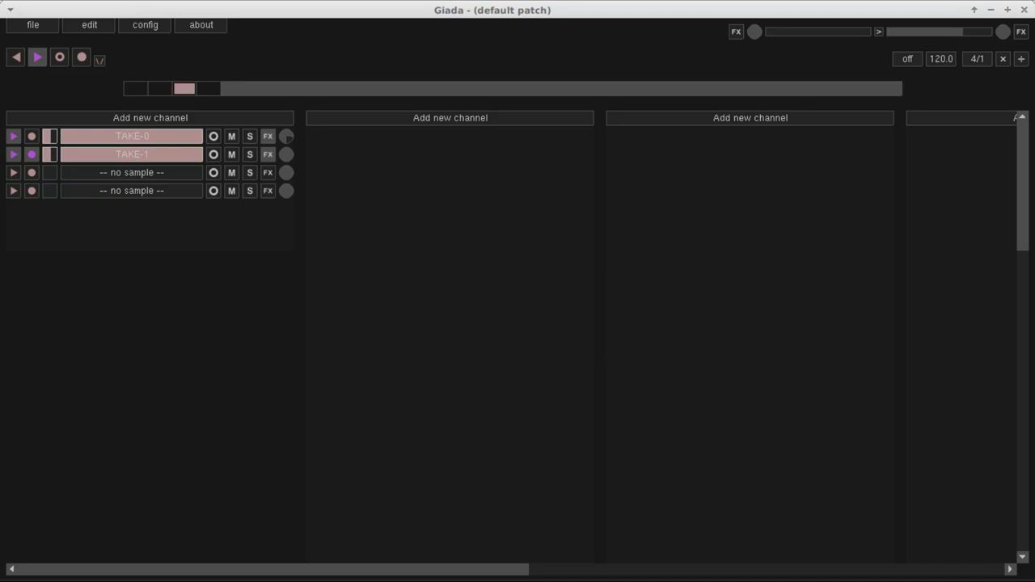
Arm channel 3 and record live input into it as TAKE-2
click(29, 173)
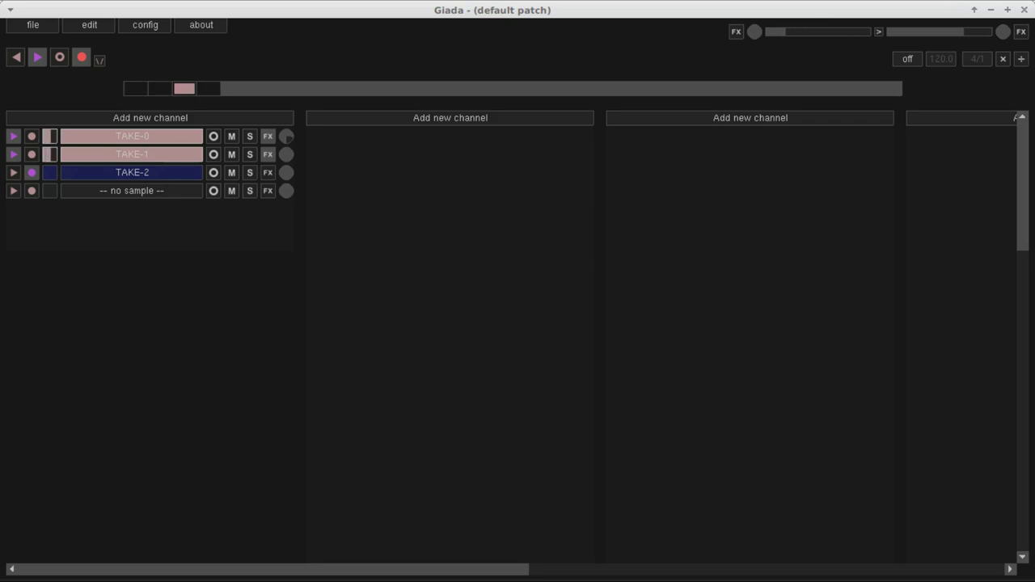
click(82, 58)
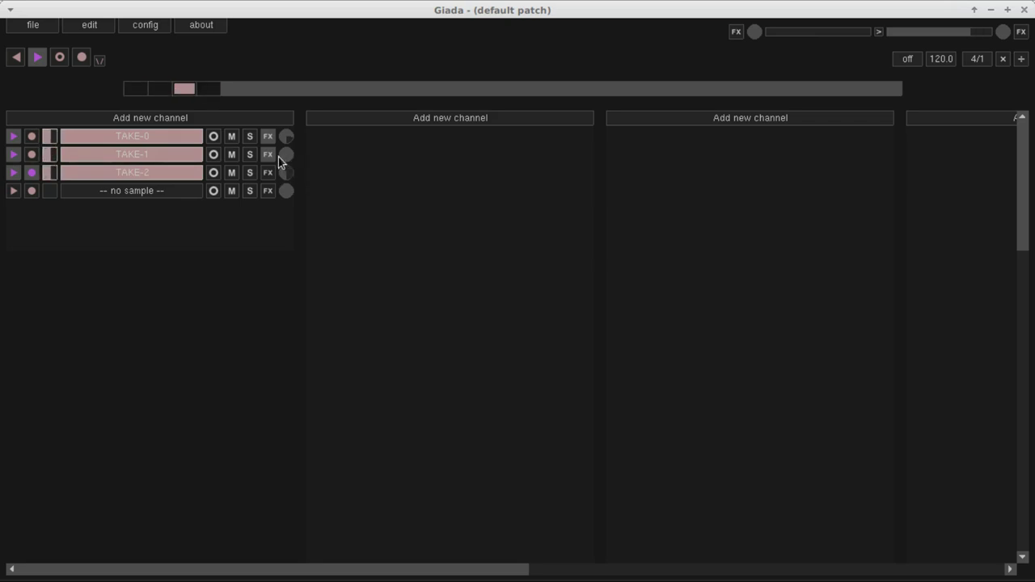
Add the mdaDelay plugin to channel 3's effects
click(268, 173)
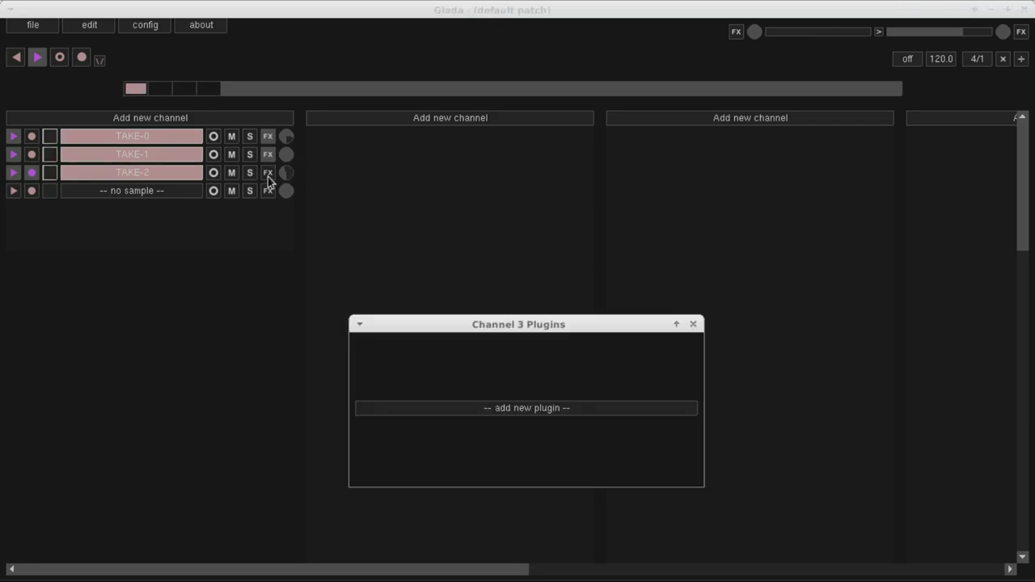
click(459, 409)
click(166, 267)
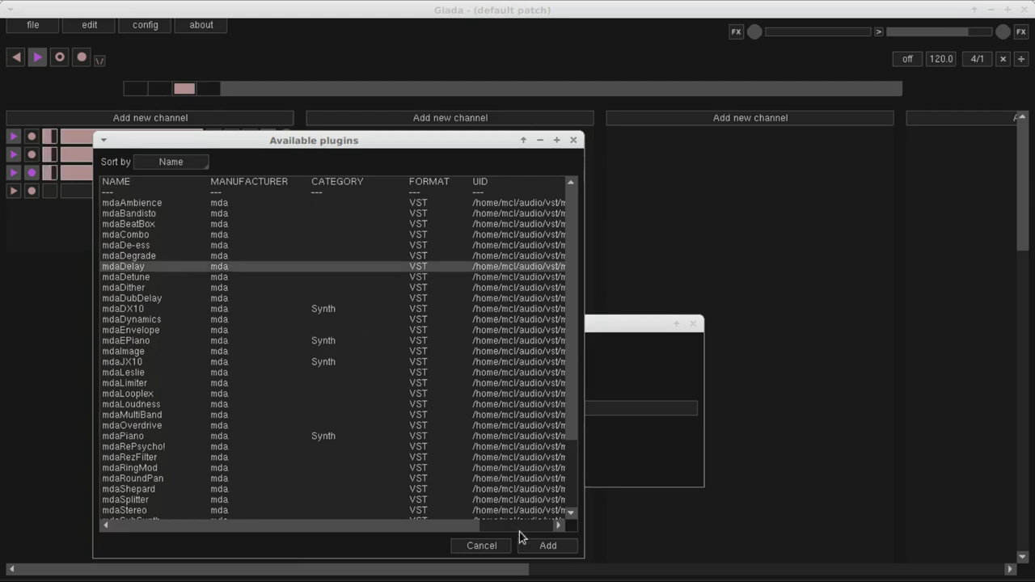
click(540, 547)
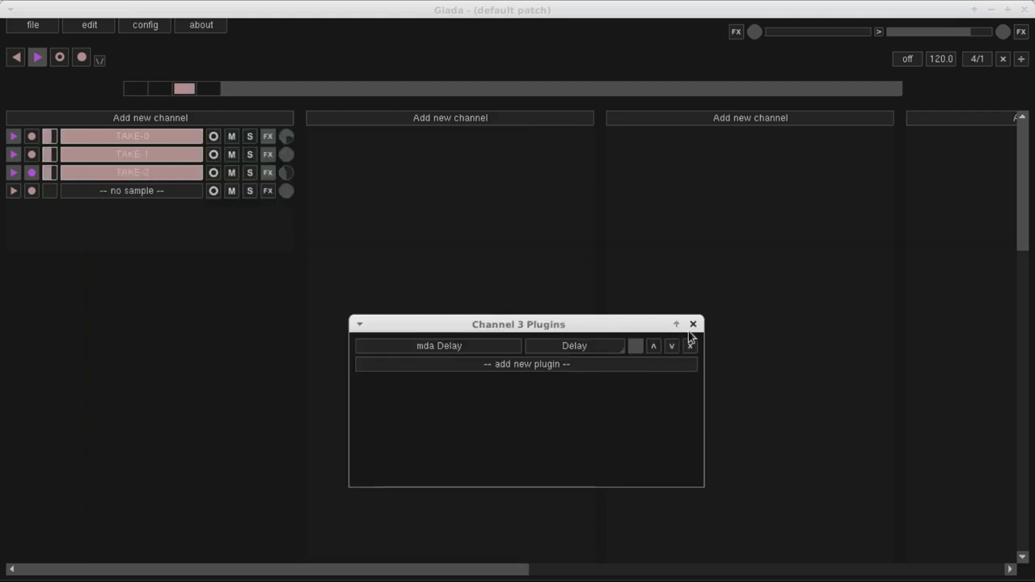
click(693, 323)
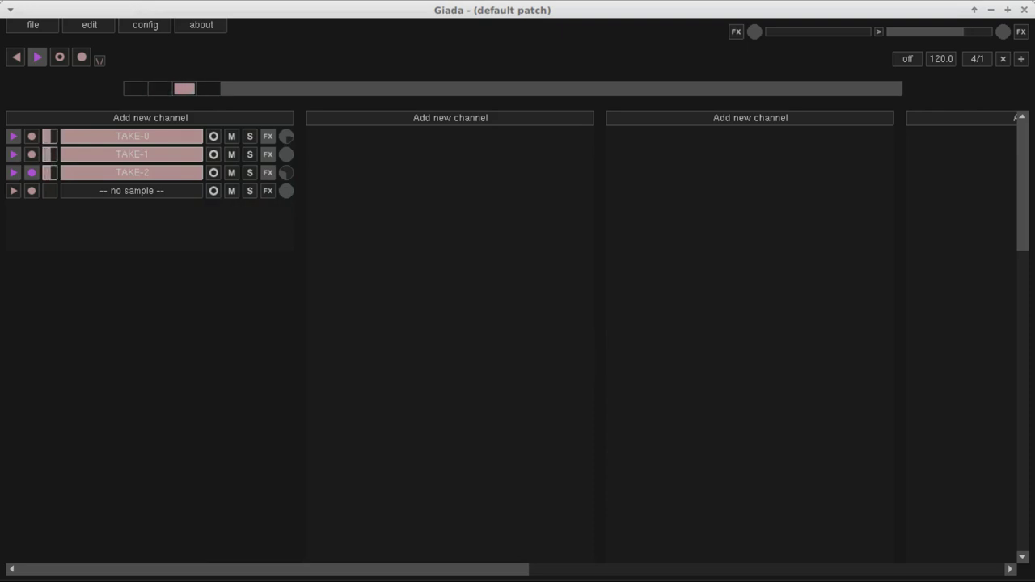
Disarm channel 3, record TAKE-3 into channel 4, then disarm channel 4
click(29, 174)
click(33, 193)
click(82, 58)
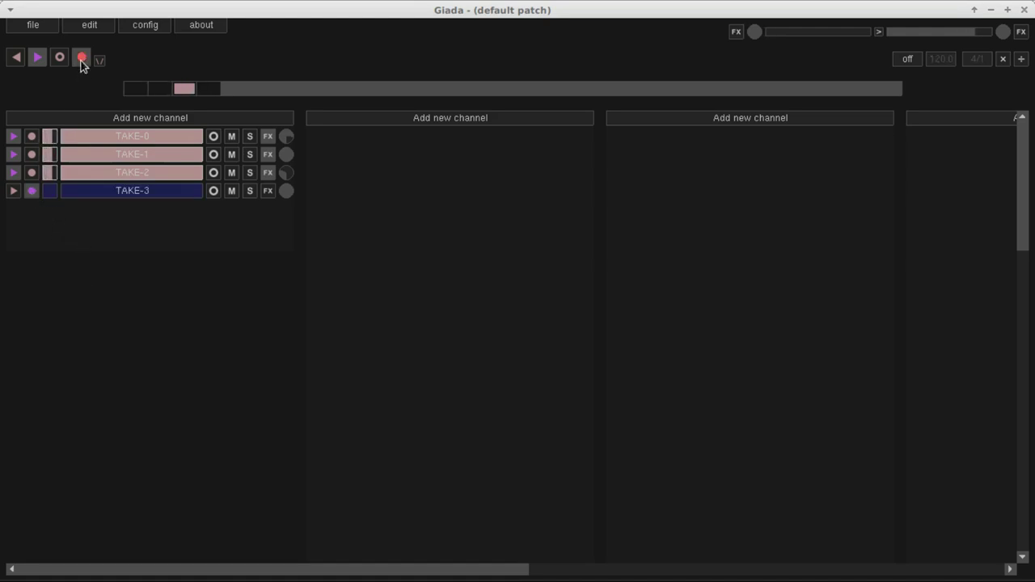
click(82, 58)
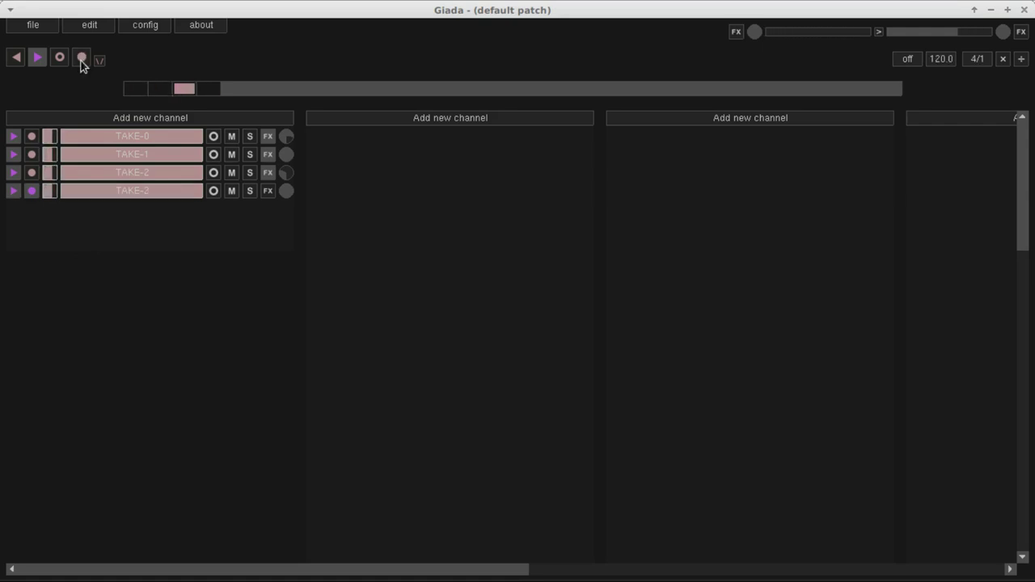
click(31, 192)
Add an mdaDubDelay effect to the fourth take's channel
click(268, 191)
click(432, 407)
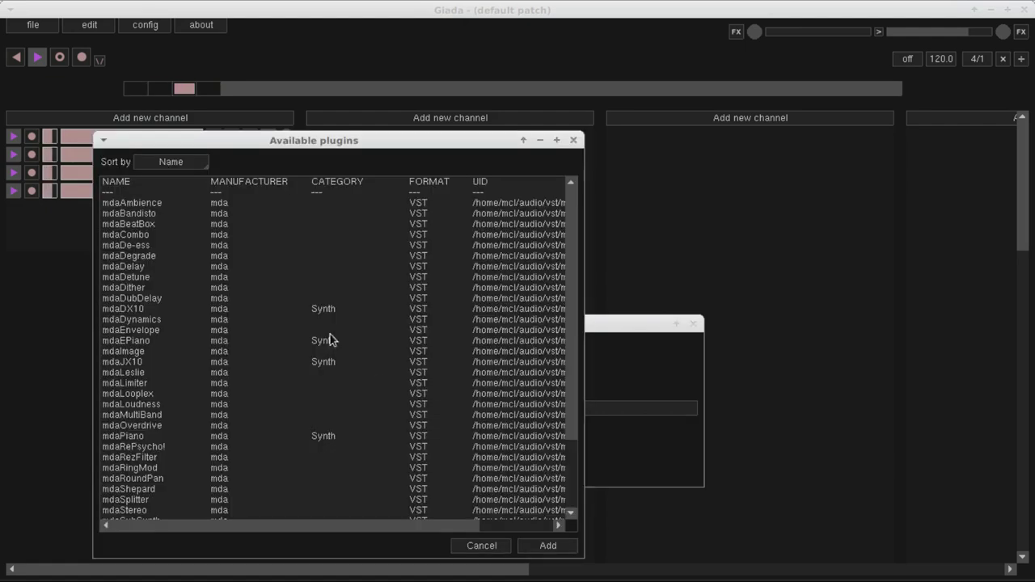
double_click(187, 298)
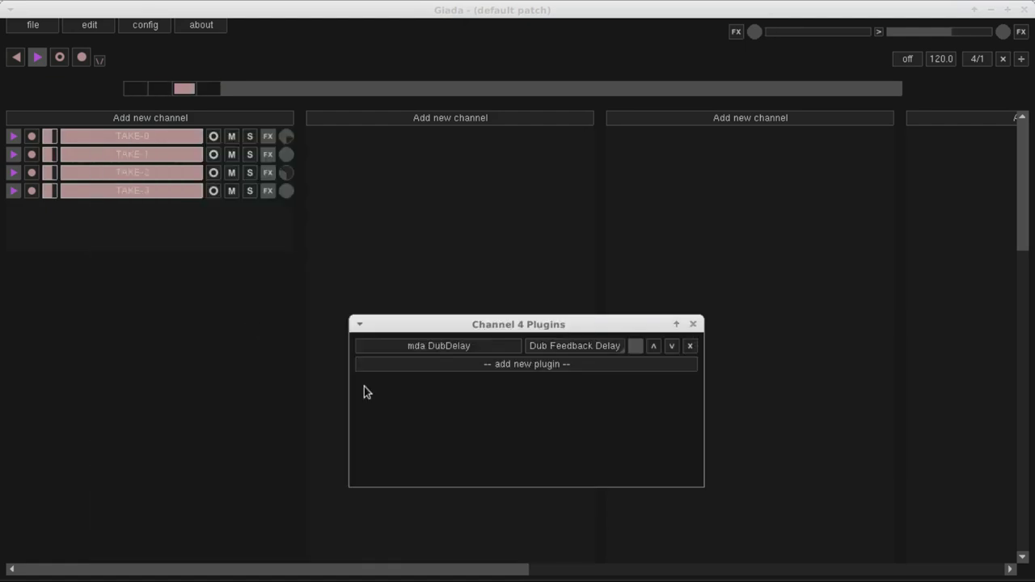
Set the DubDelay to 409 ms delay, feedback about -103 and feedback tone 82
click(394, 349)
click(479, 364)
click(465, 381)
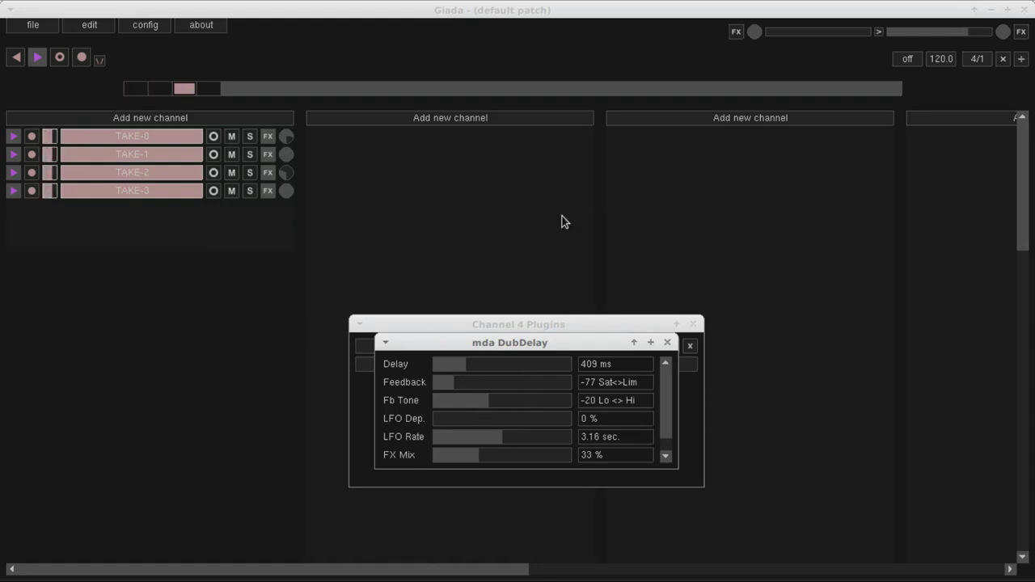
click(558, 401)
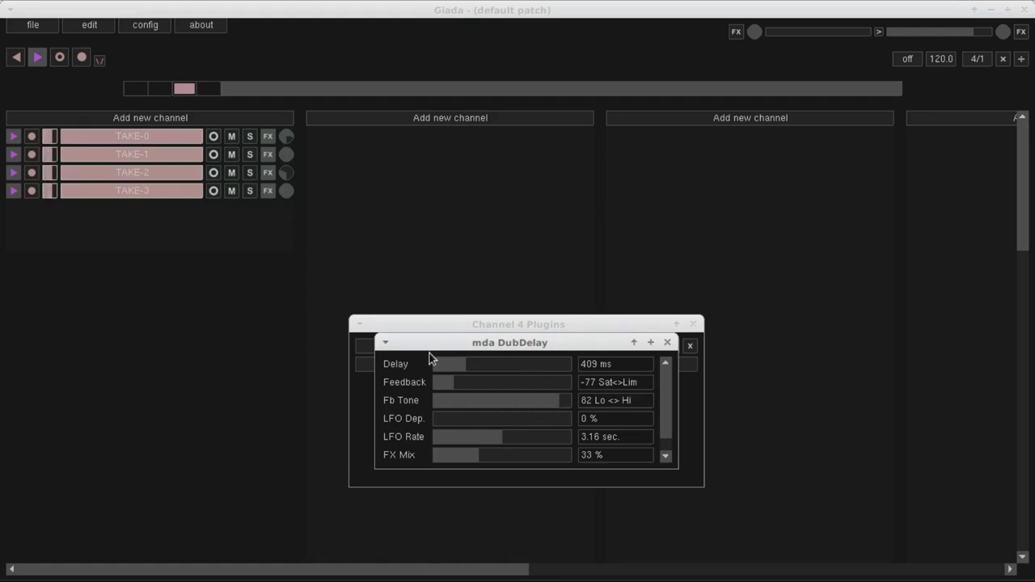
drag(461, 383, 437, 385)
drag(516, 352, 649, 297)
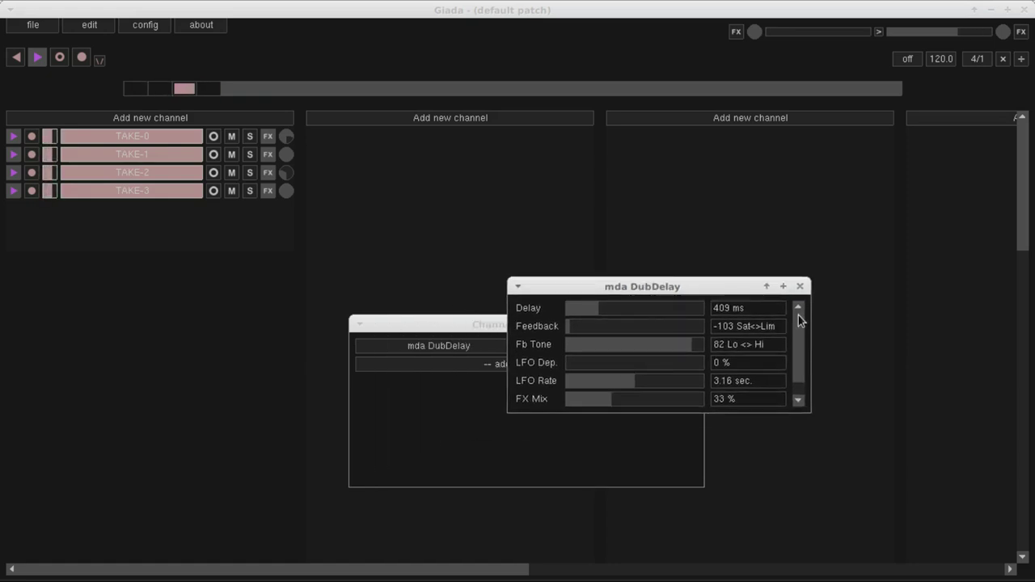
Close the DubDelay editor and add mdaRingMod to the fourth channel's effect chain
click(800, 286)
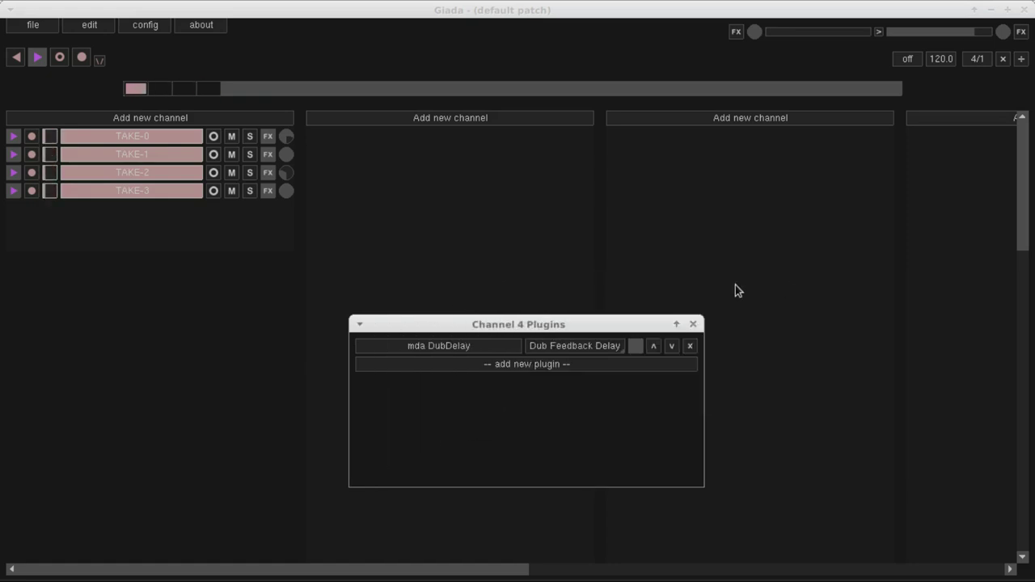
click(503, 365)
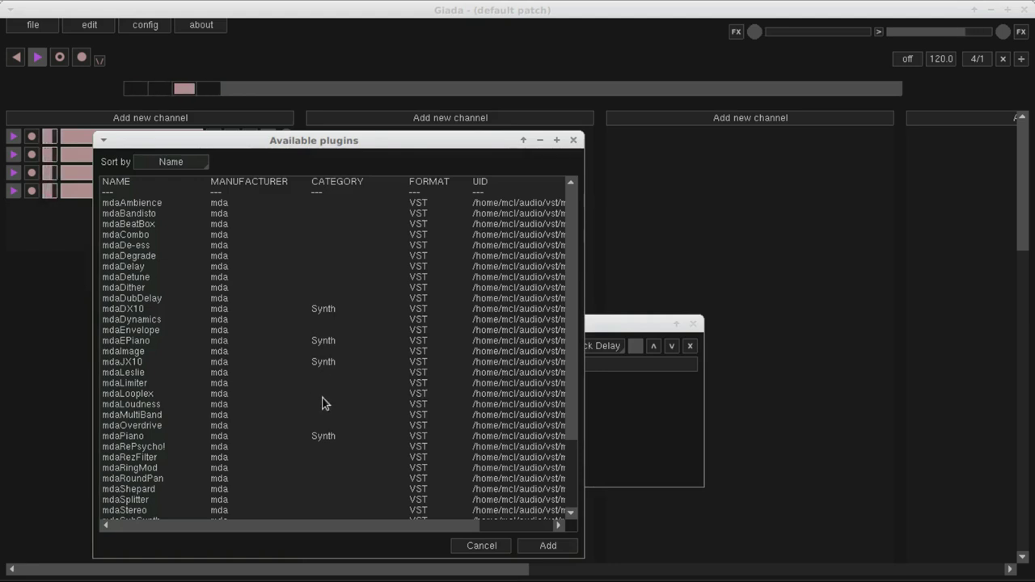
scroll(322, 404, down, 2)
click(149, 447)
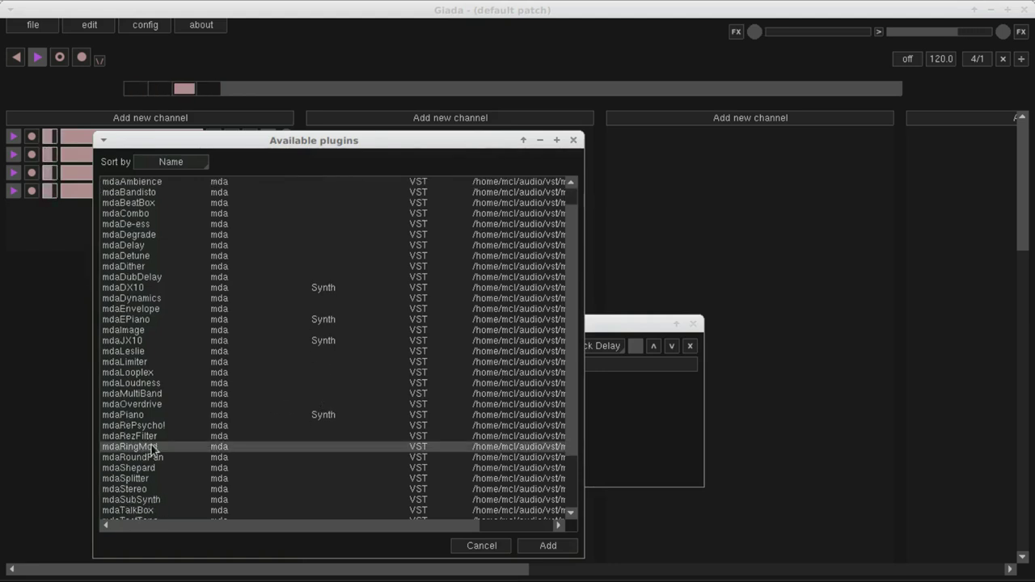
click(548, 546)
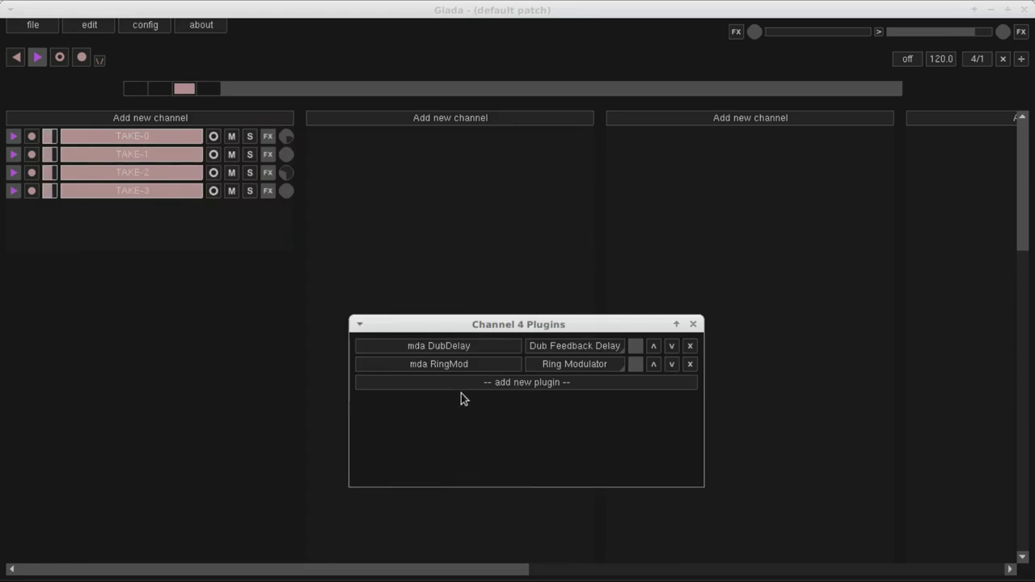
Set the RingMod fine tuning to 28 Hz and close the effect windows
click(470, 366)
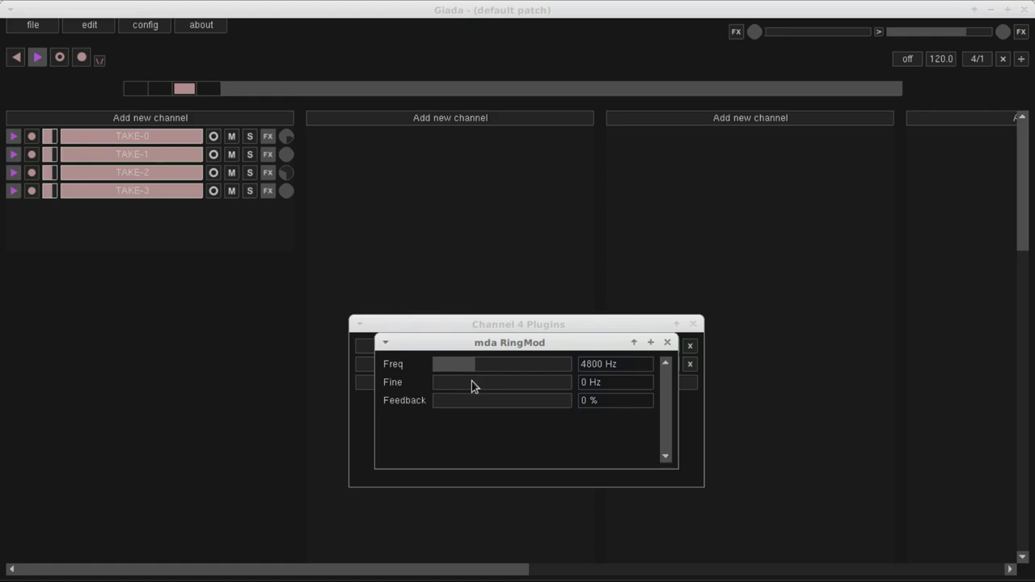
click(472, 382)
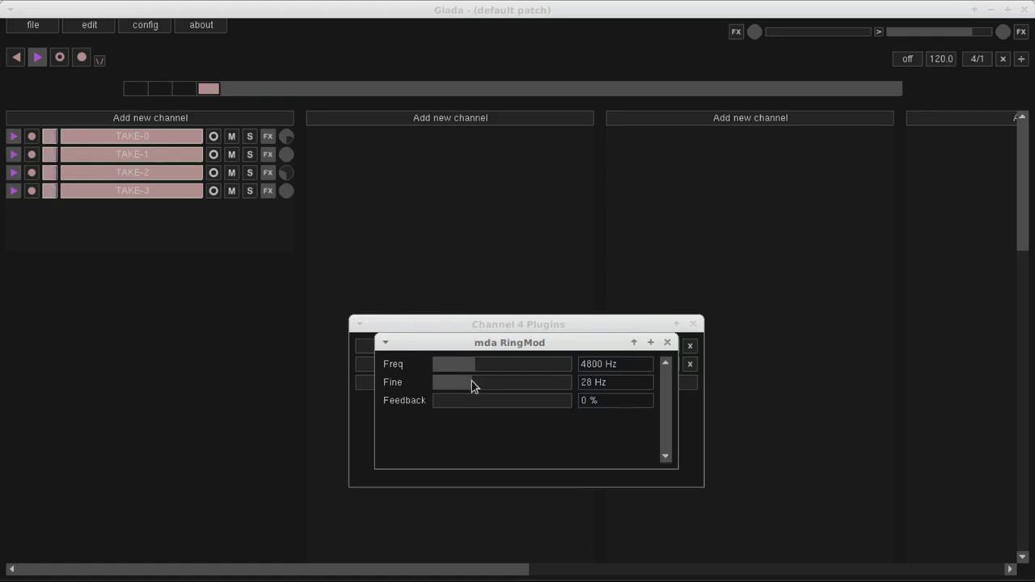
click(667, 343)
click(693, 324)
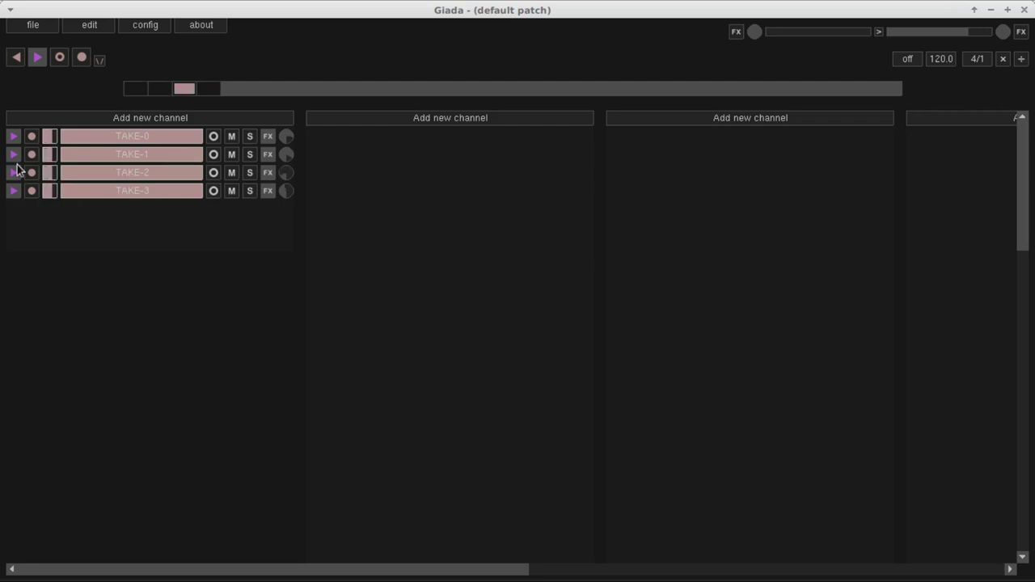
Stop and restart the TAKE-0 loop, then stop the TAKE-1 loop
click(14, 137)
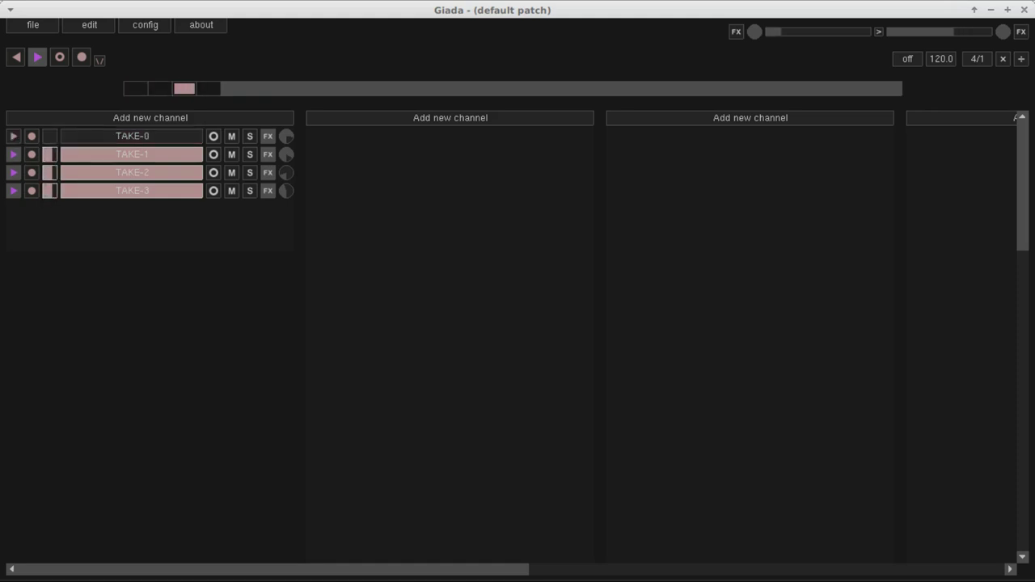
click(14, 137)
click(14, 153)
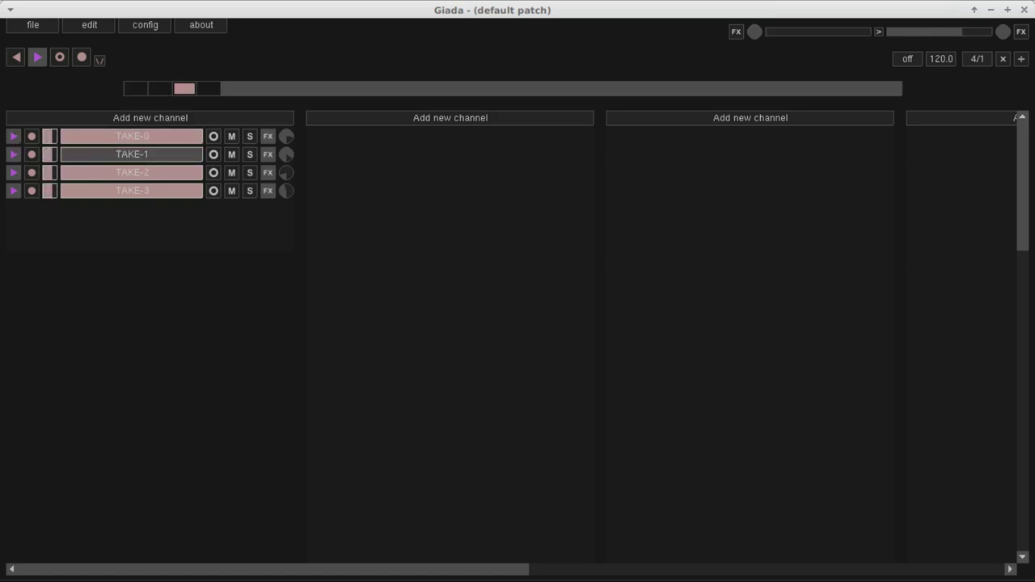